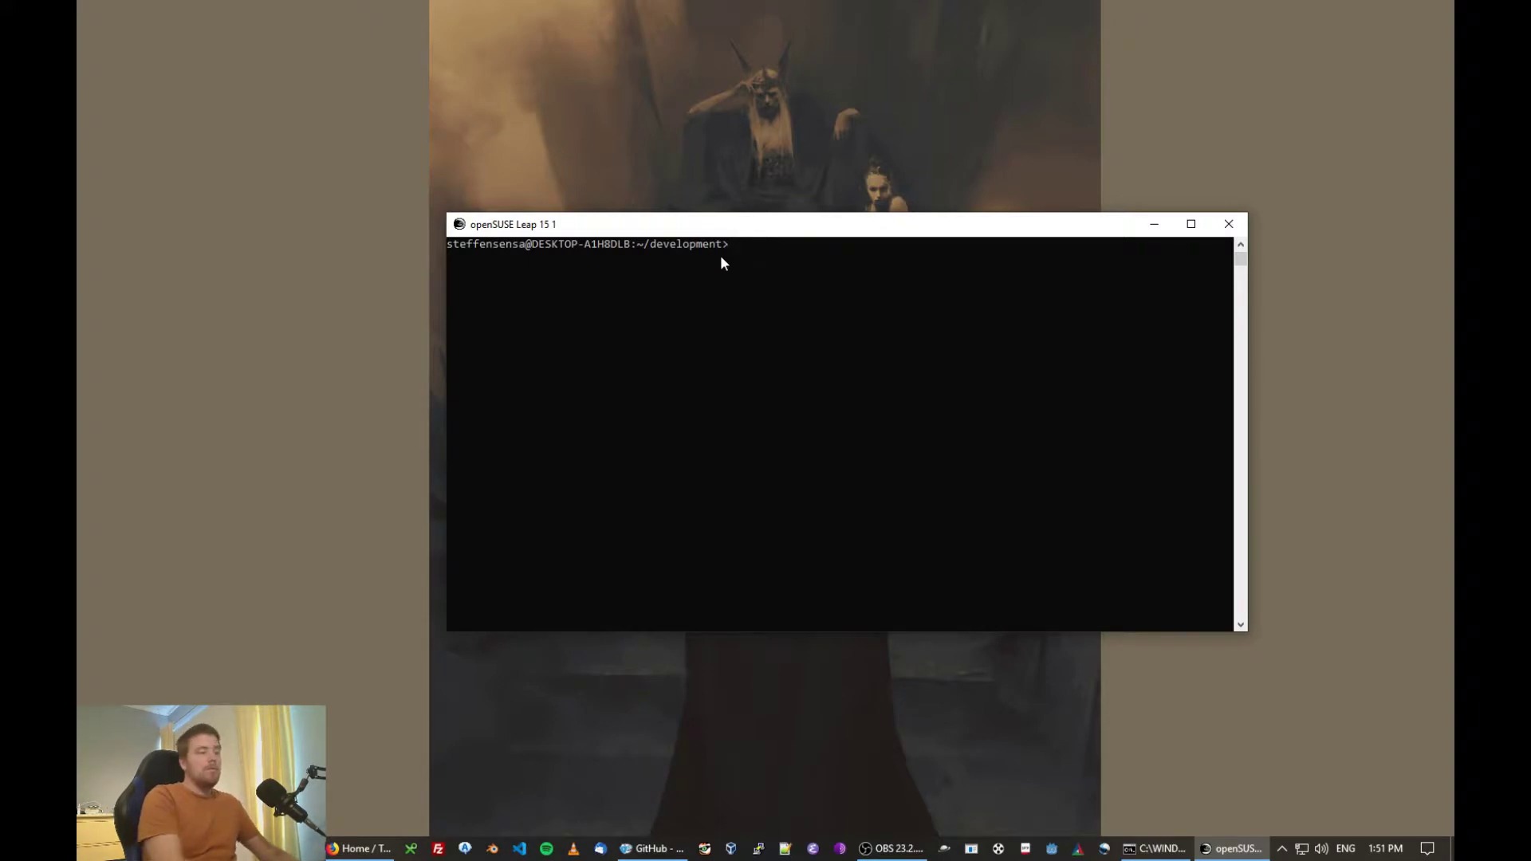
Step: Copy the pbrt-v3 repository's HTTPS clone URL from its GitHub page
click(653, 836)
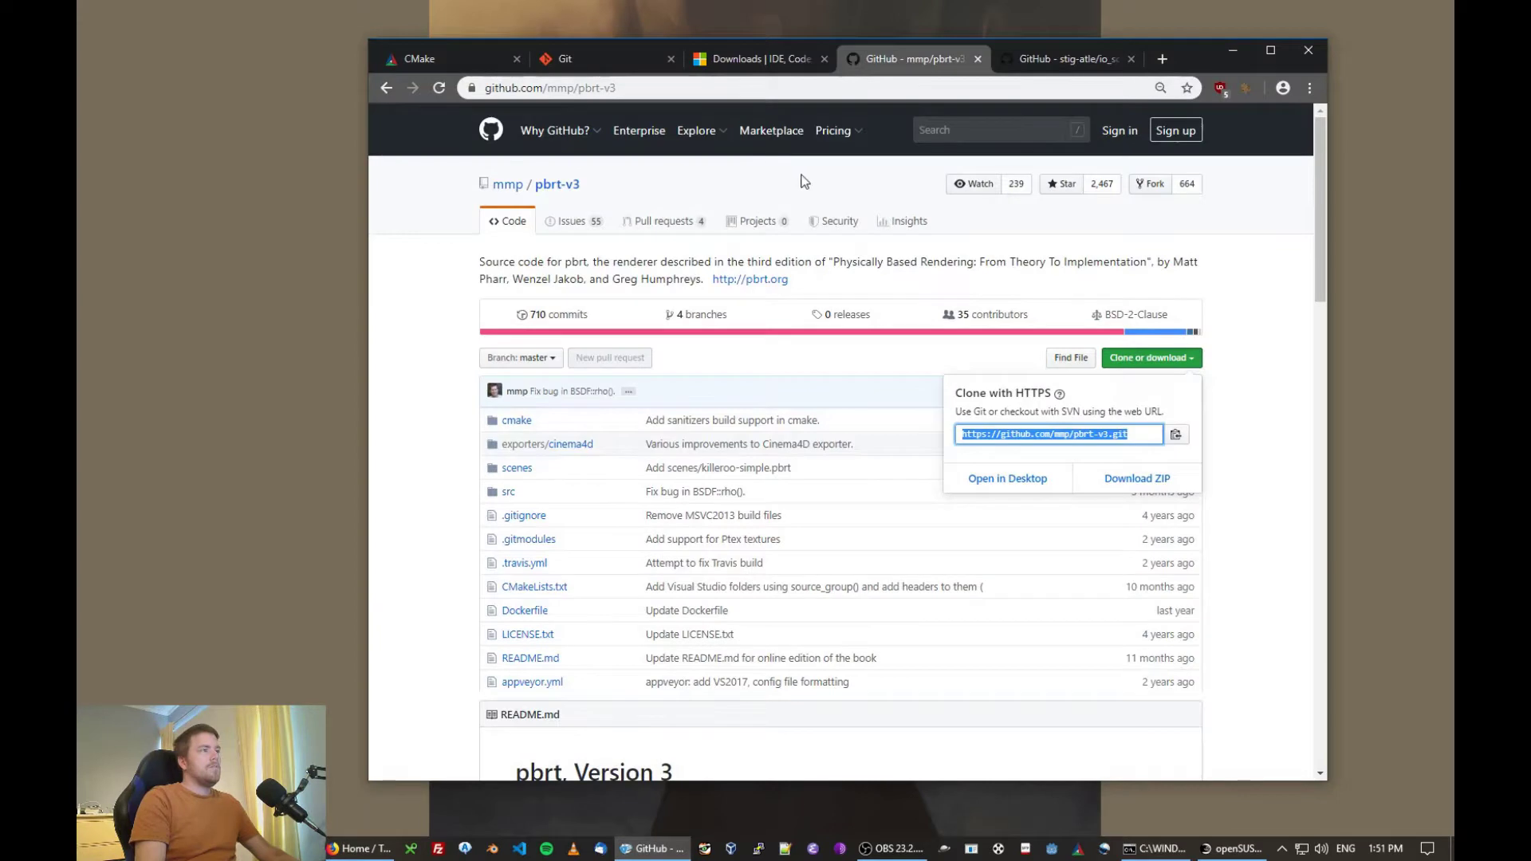
click(684, 92)
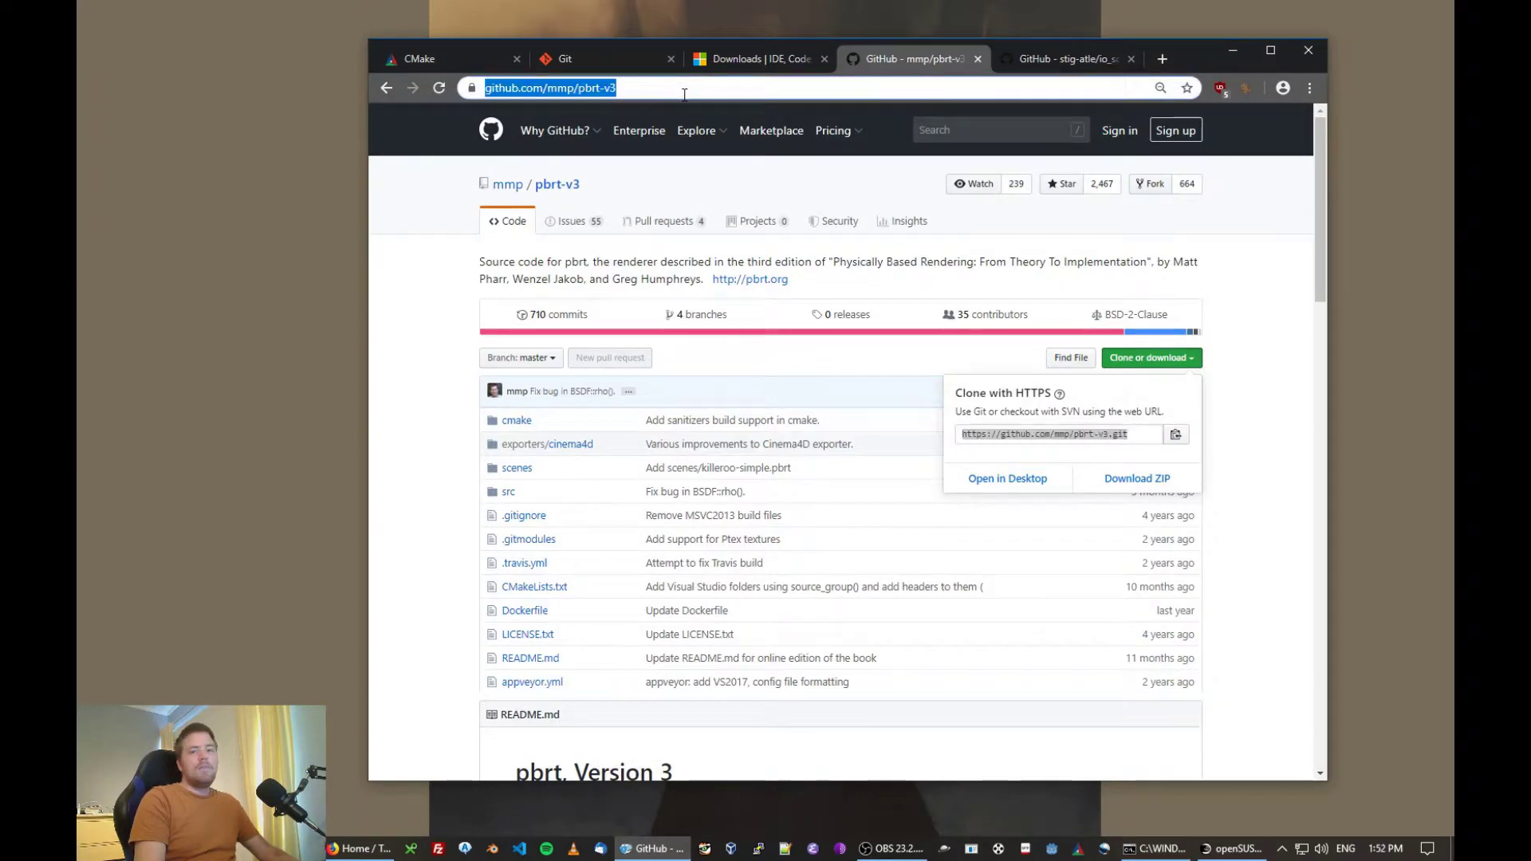
right_click(1098, 433)
click(1127, 449)
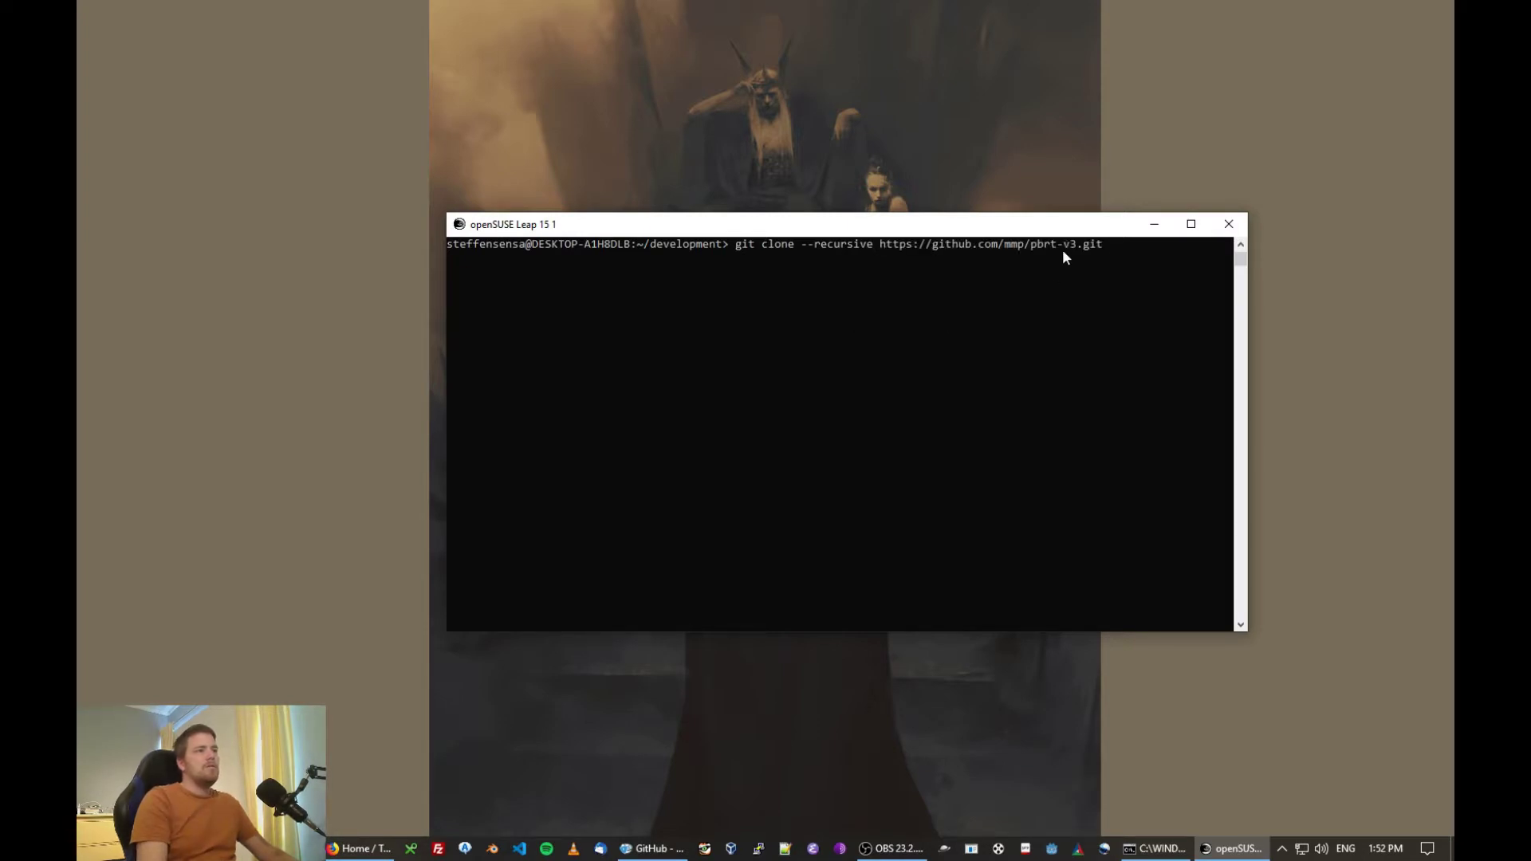
Step: Run git clone --recursive on the pbrt-v3 URL, fetching glog, openexr, ptex and zlib
key(Return)
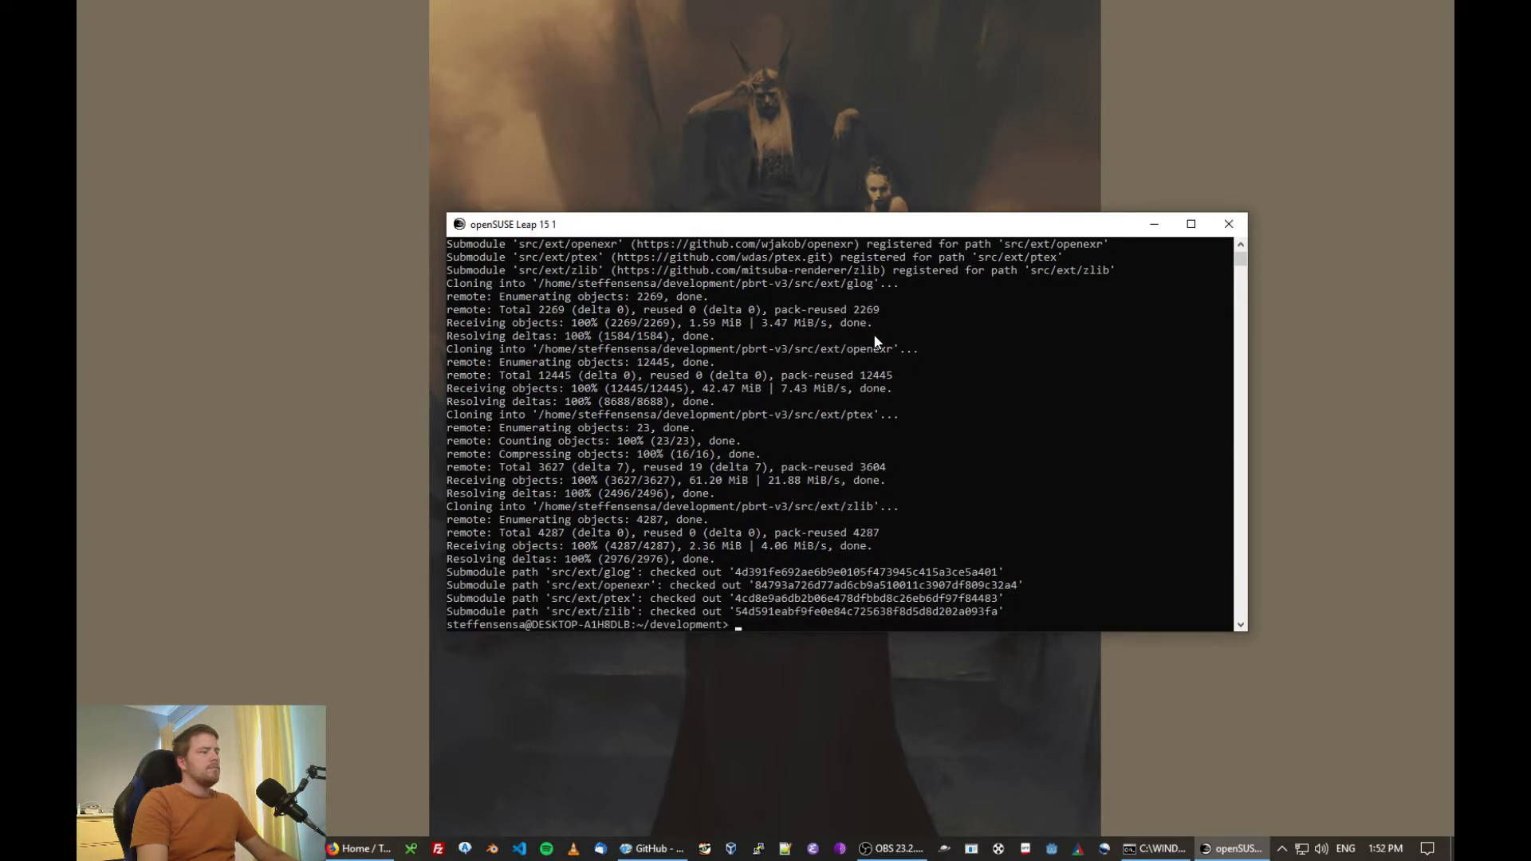
text(cd )
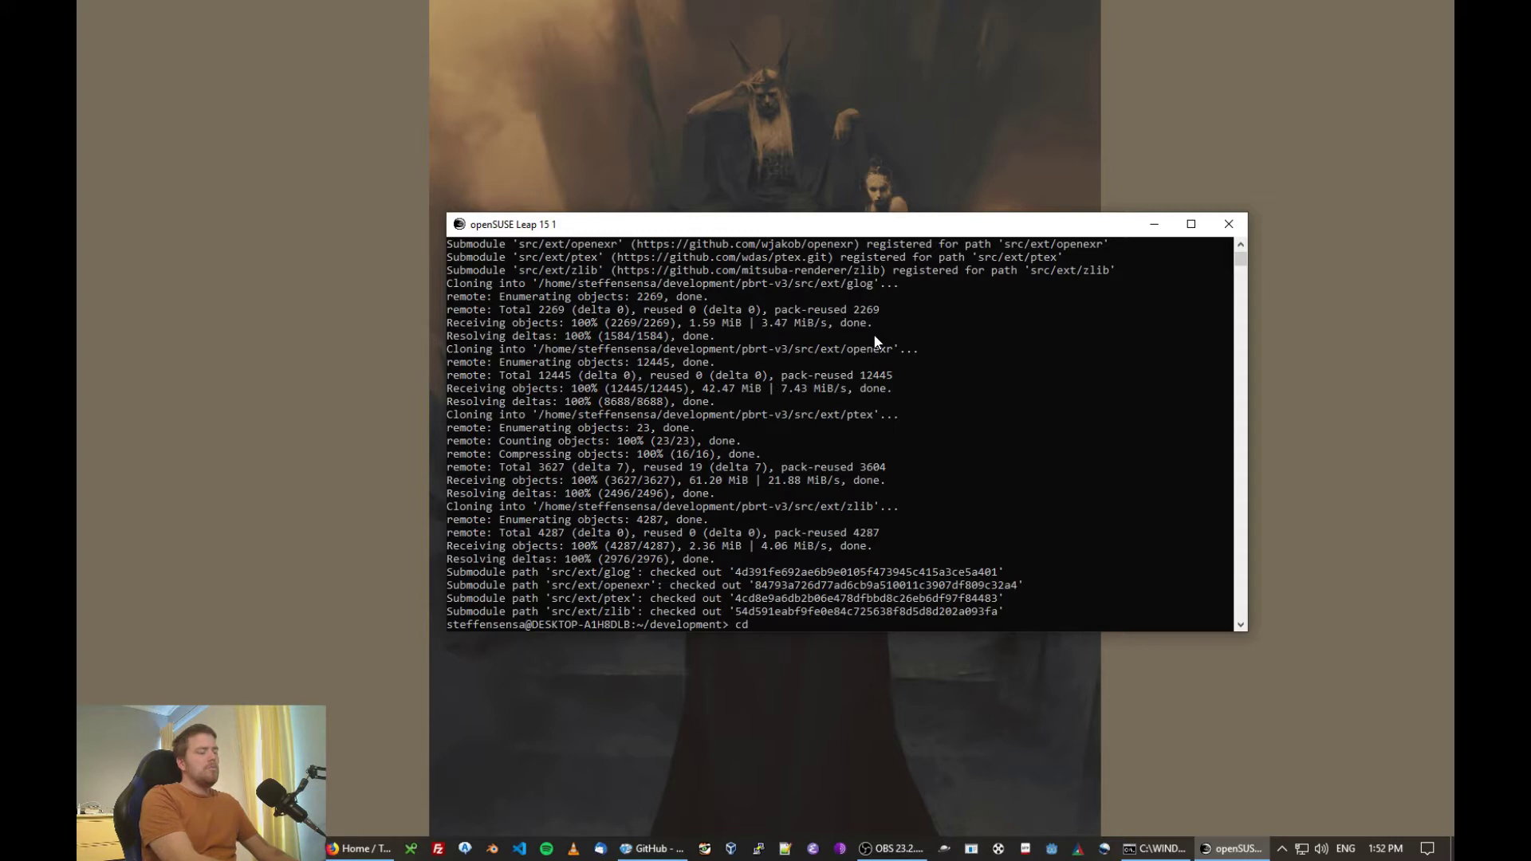
text(p)
Step: Enter pbrt-v3, make and enter a build folder, and run cmake ../ there
key(Tab)
key(Return)
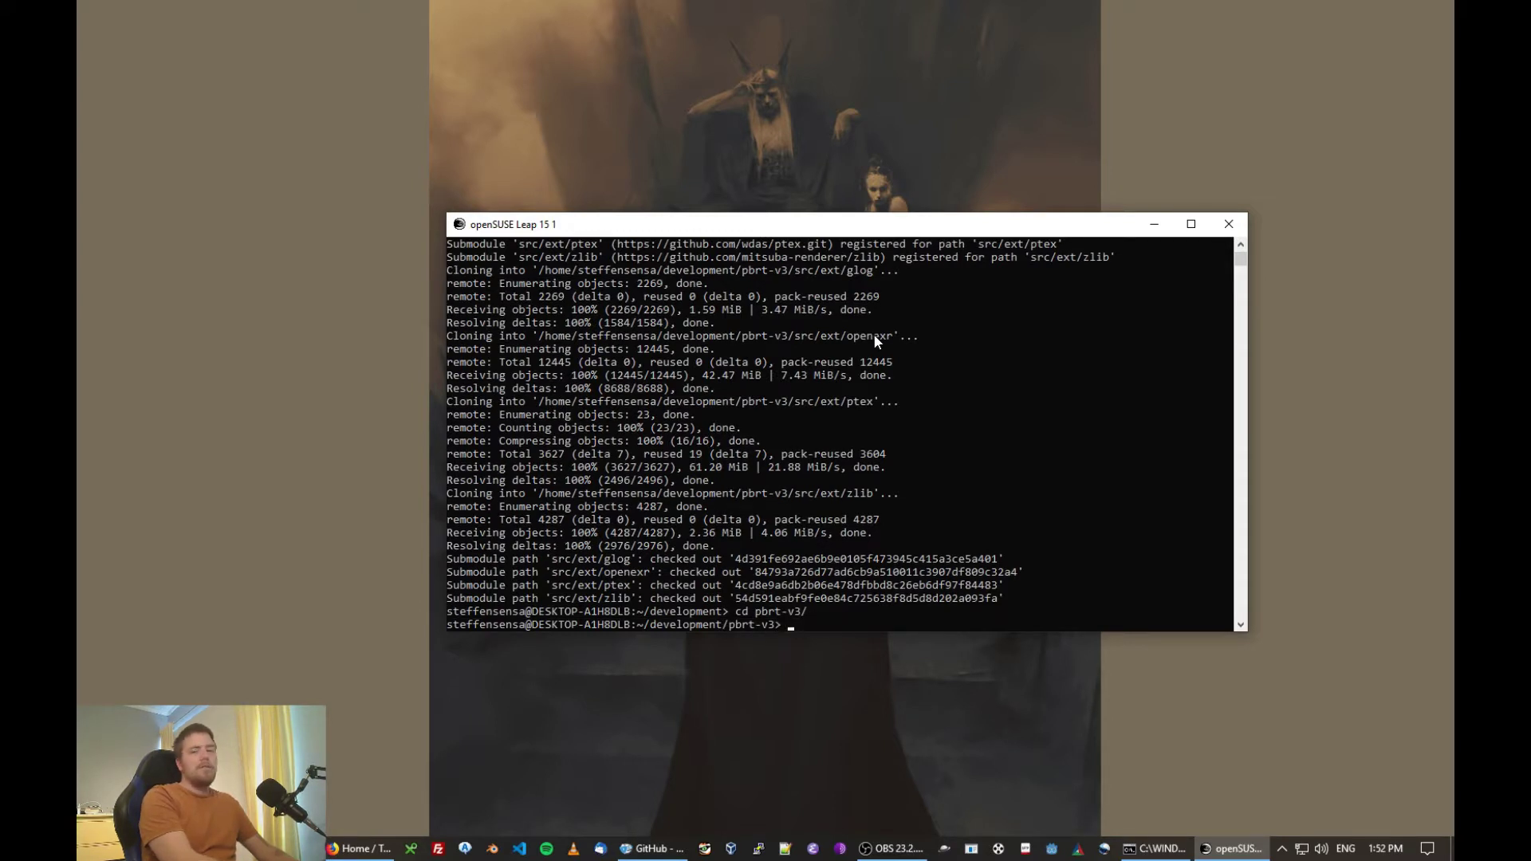
text(mkdir bui)
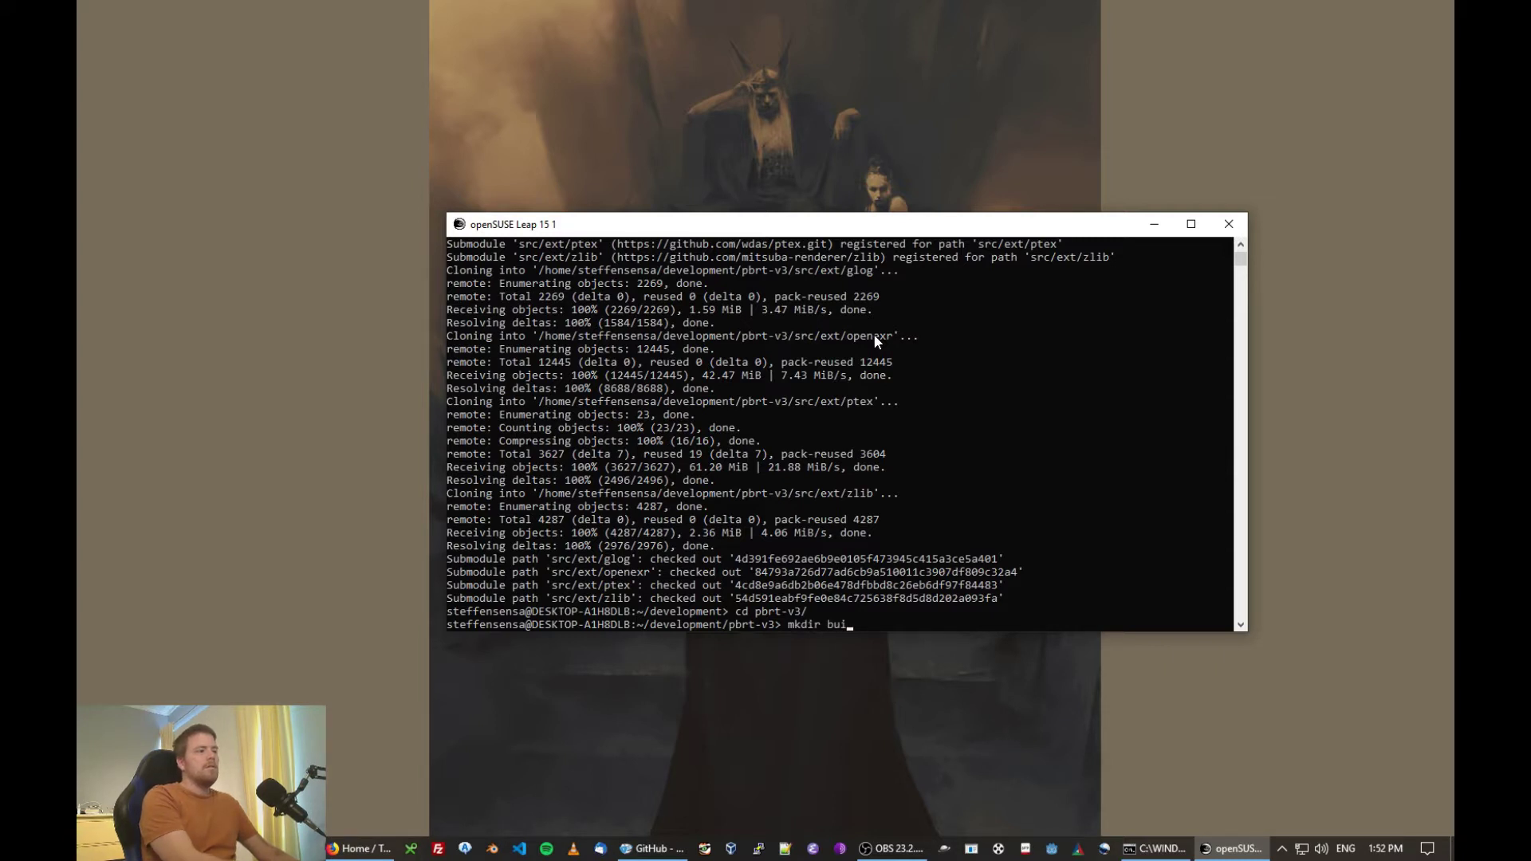
text(ld)
key(Return)
text(cd bu)
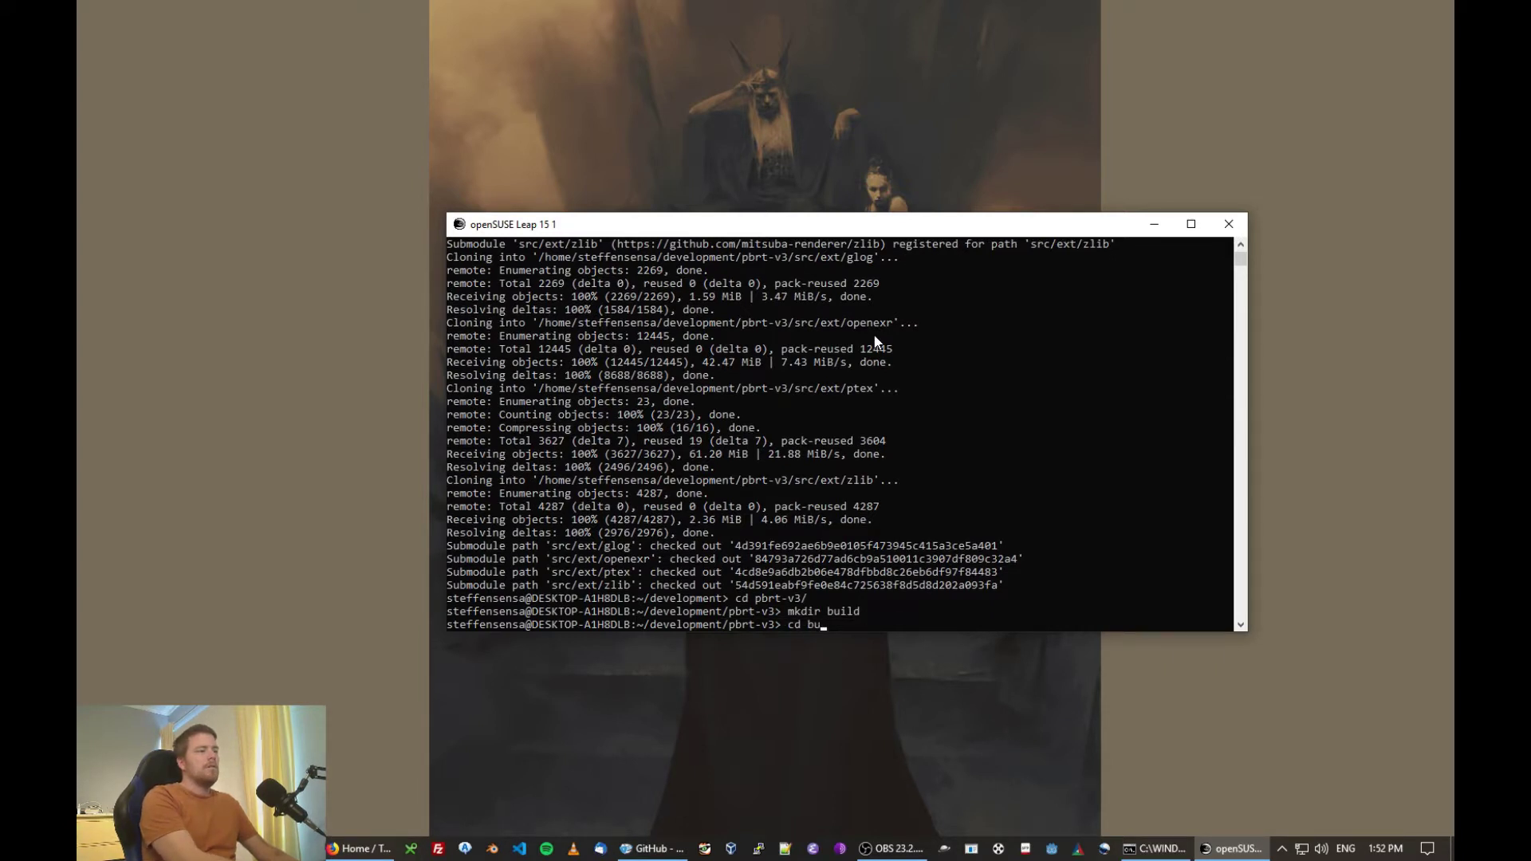
key(Tab)
key(Return)
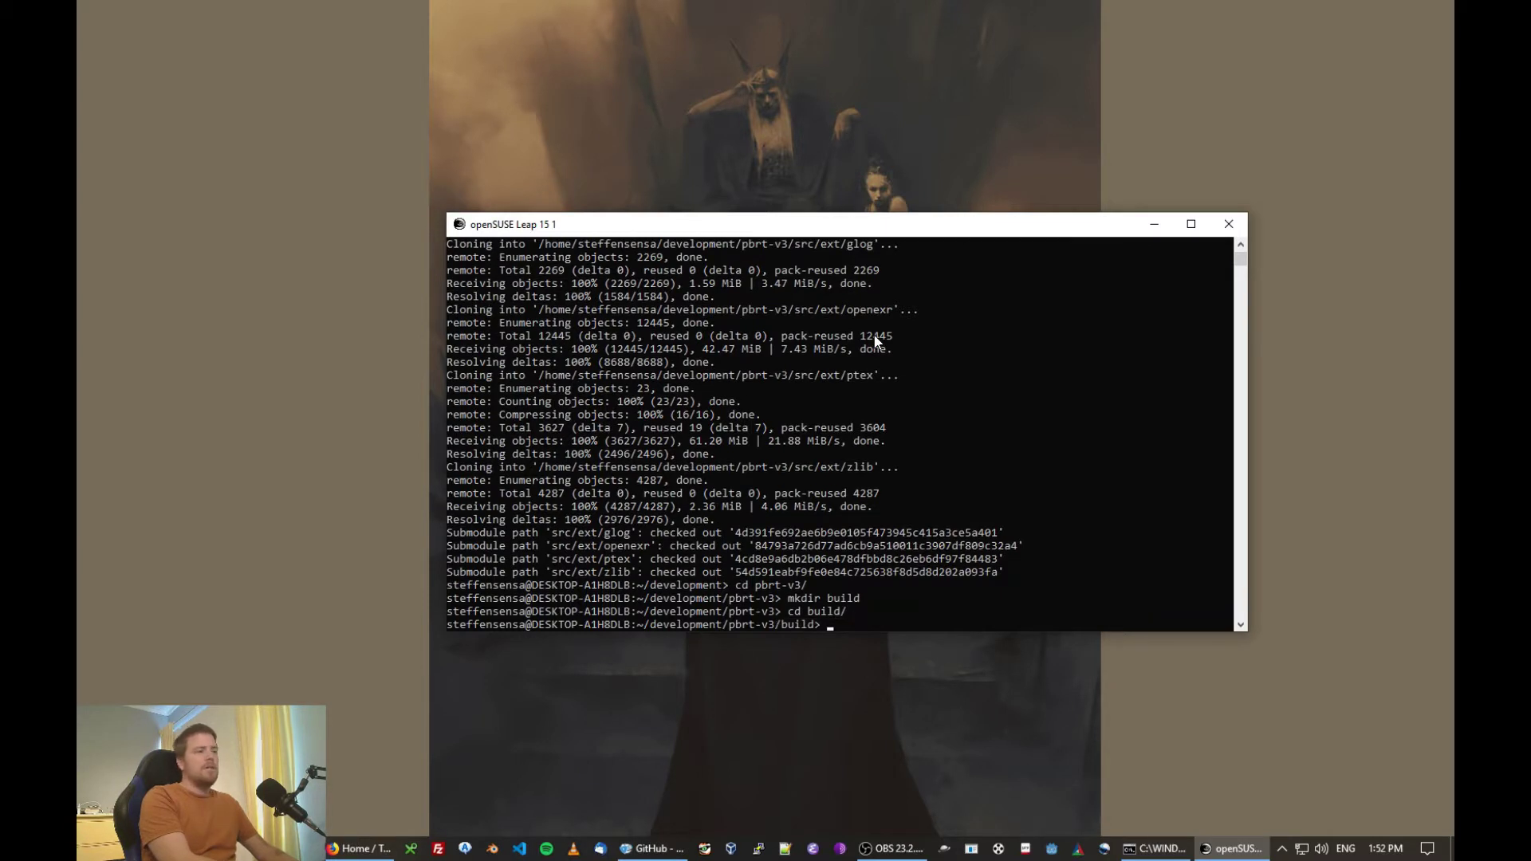
text(cmake ../)
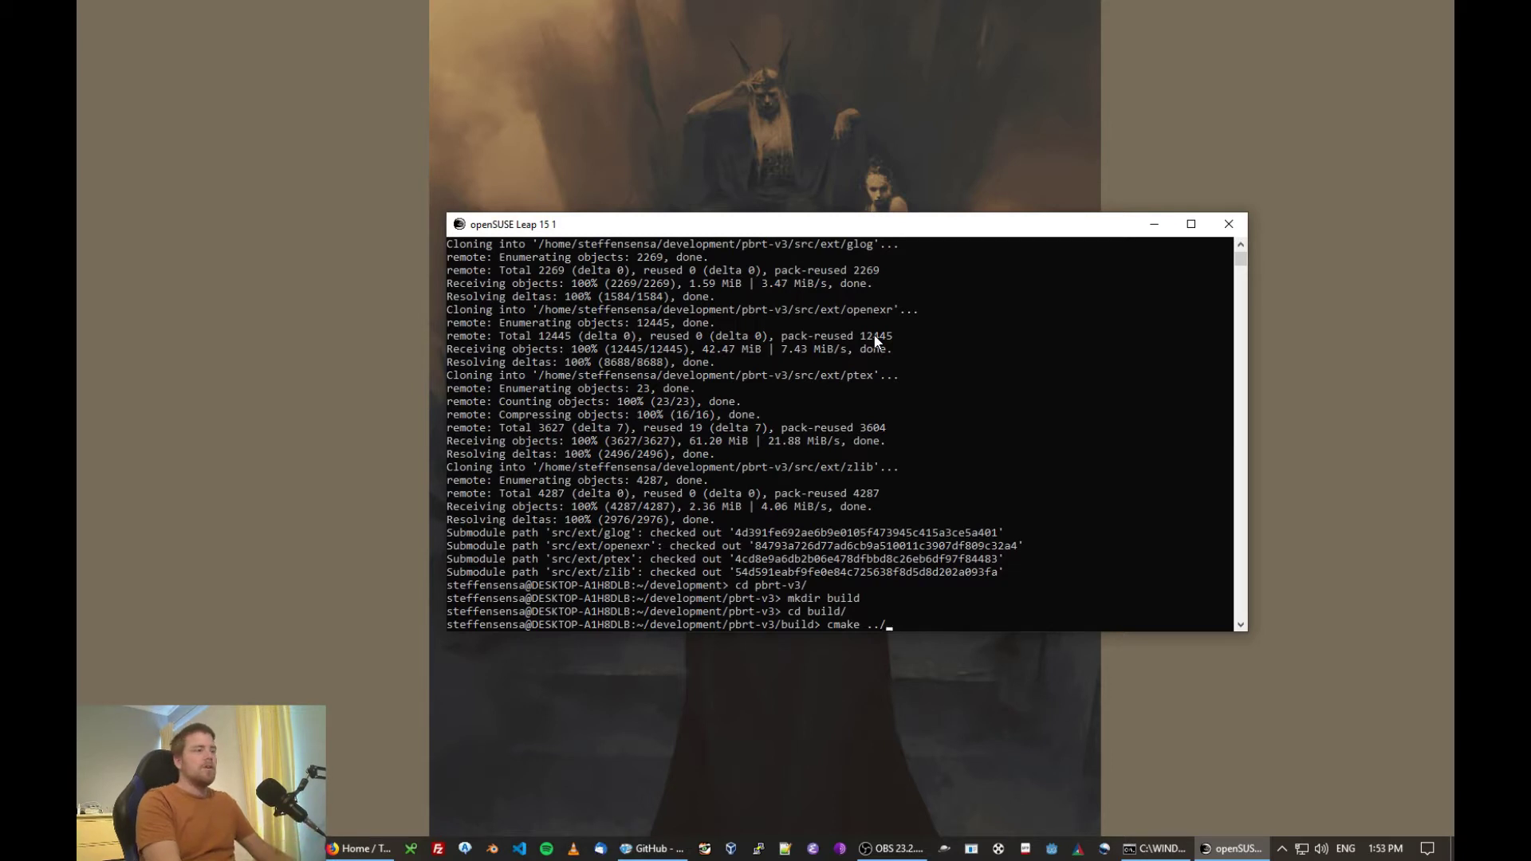
key(Return)
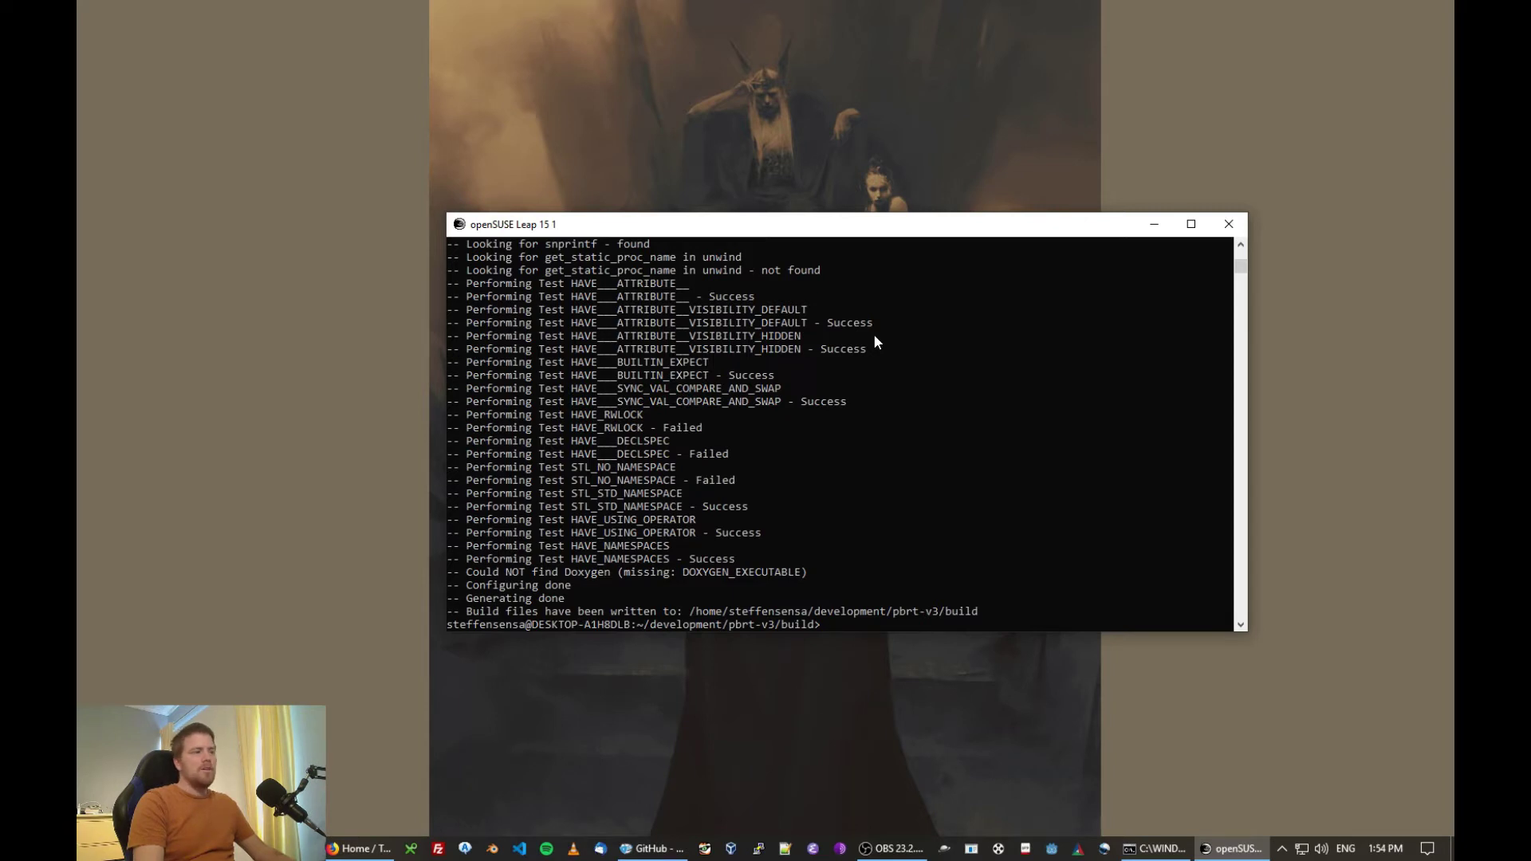
text(make)
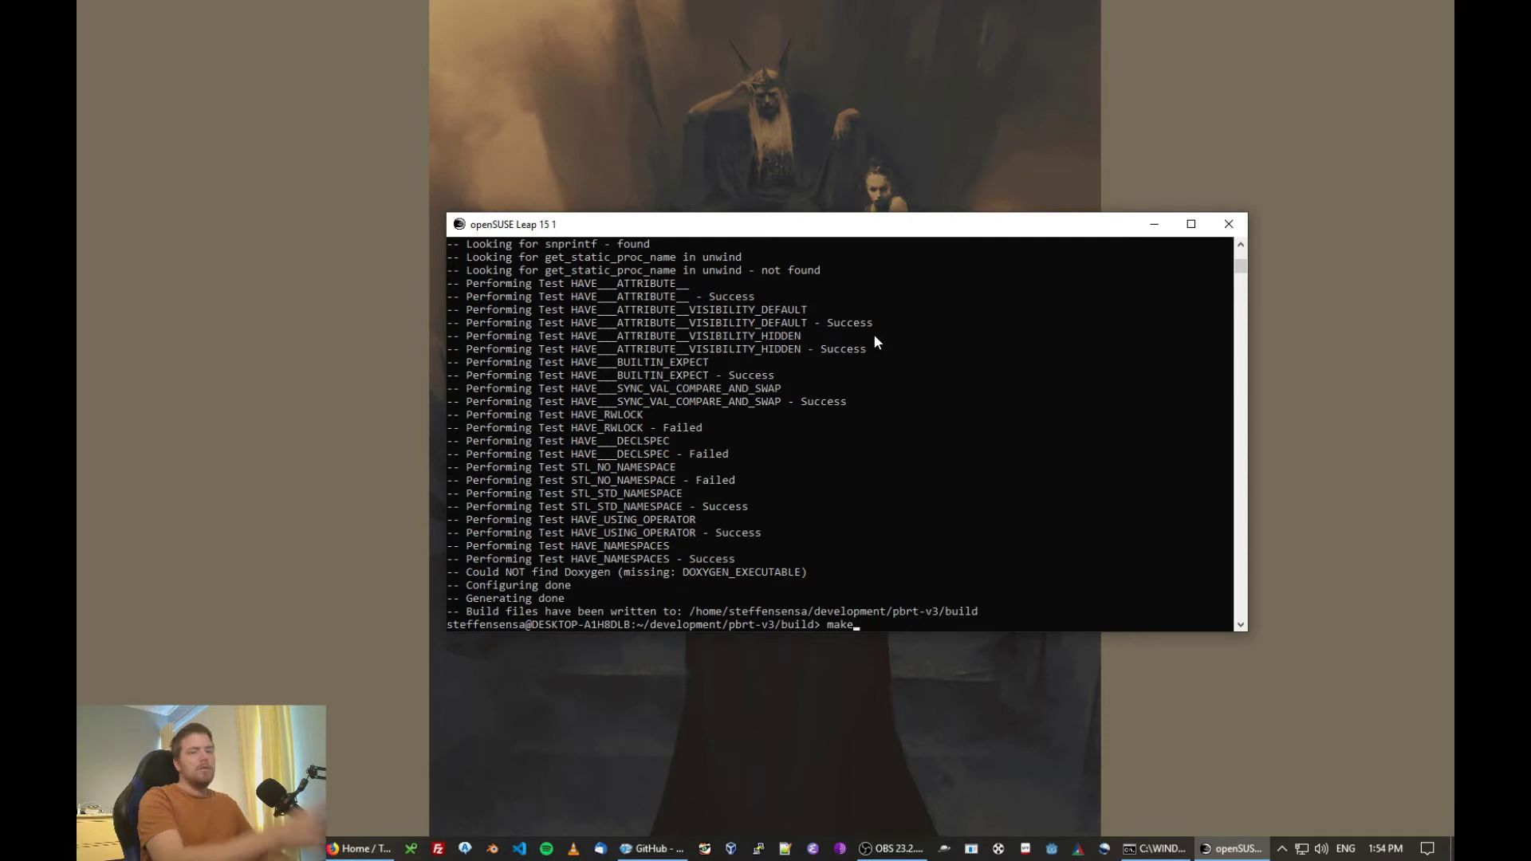
Step: Start compiling pbrt-v3 with make in the build folder
key(Return)
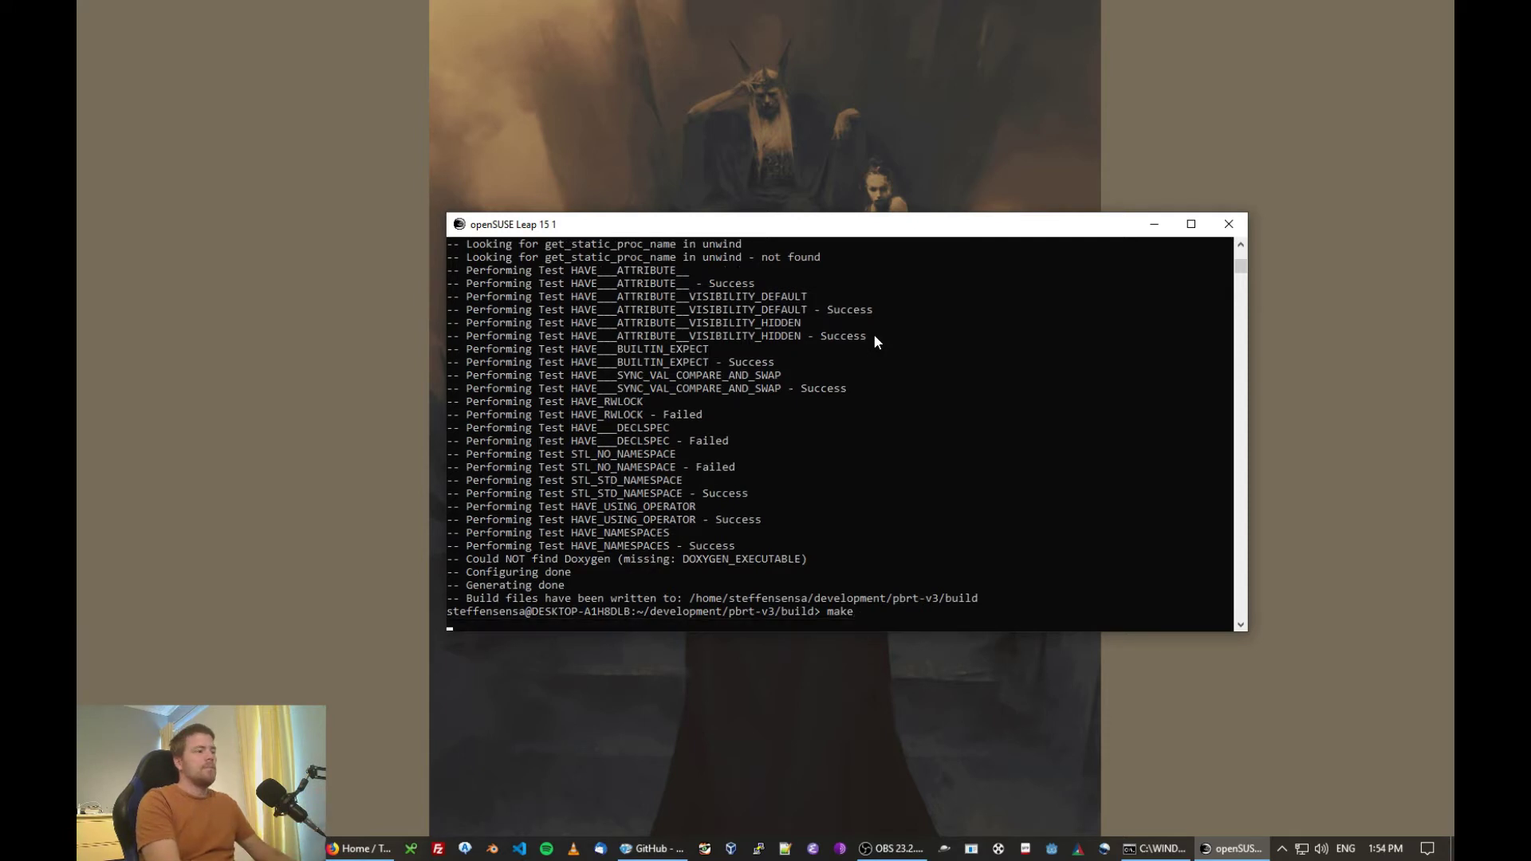